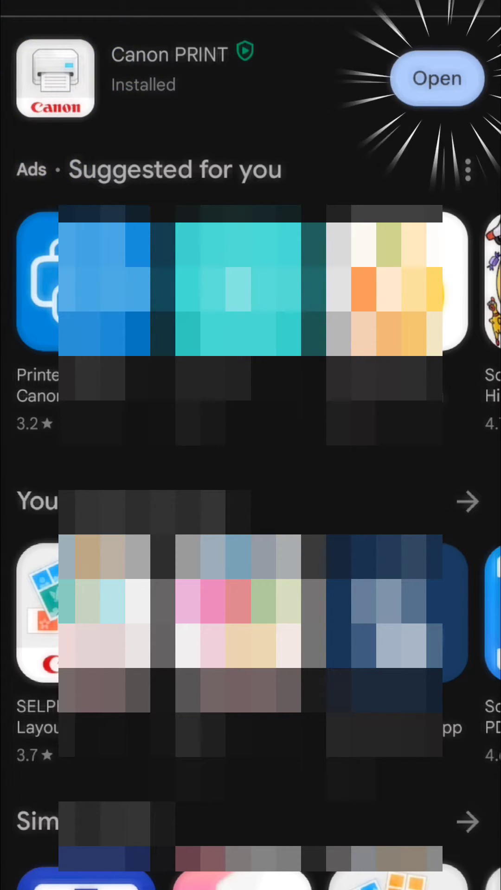
Launch Canon PRINT and allow location, nearby-devices and photo/video access
click(437, 78)
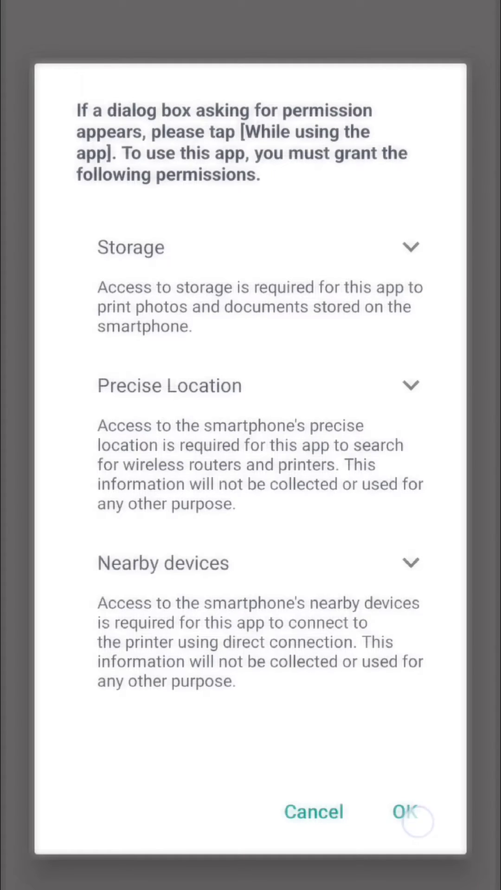
click(418, 821)
click(250, 586)
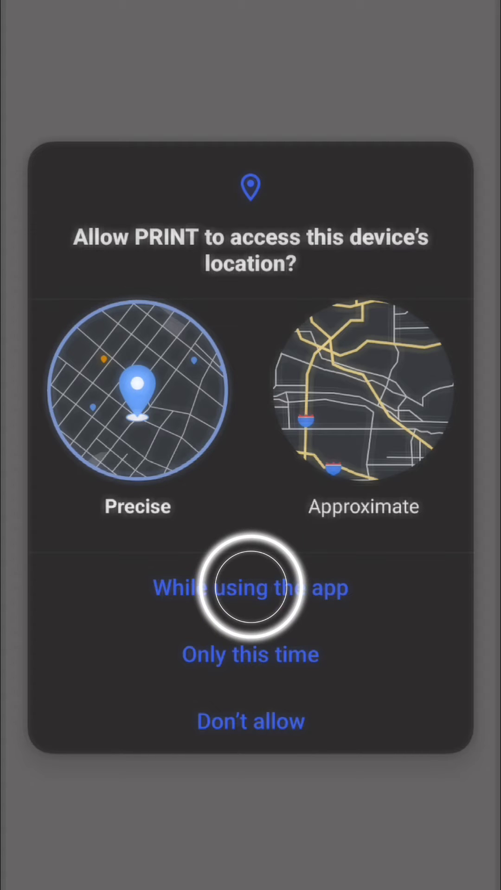
click(251, 587)
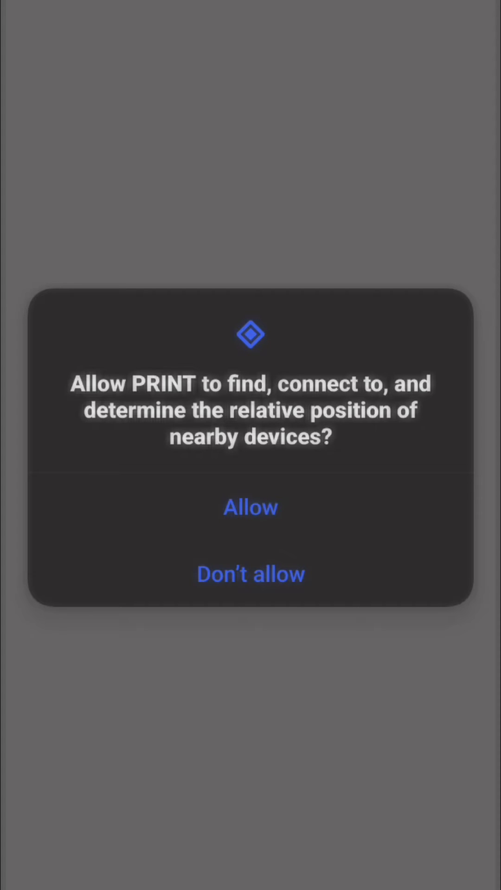
click(269, 508)
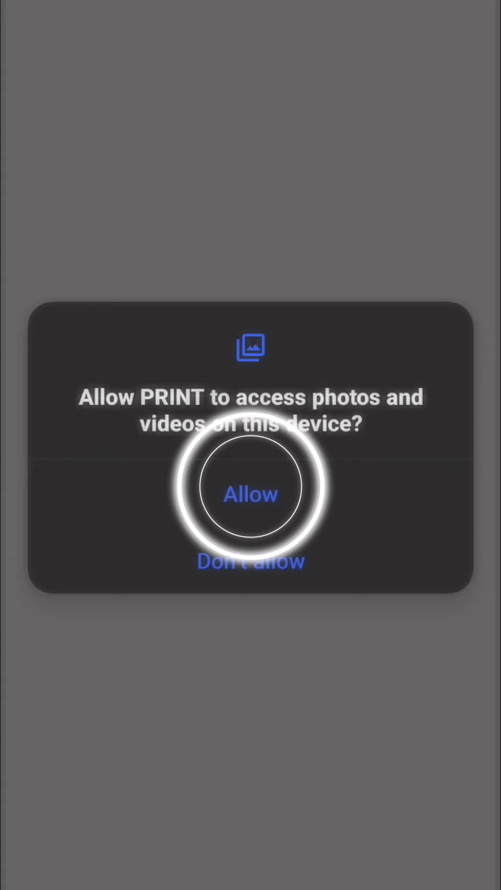
click(250, 487)
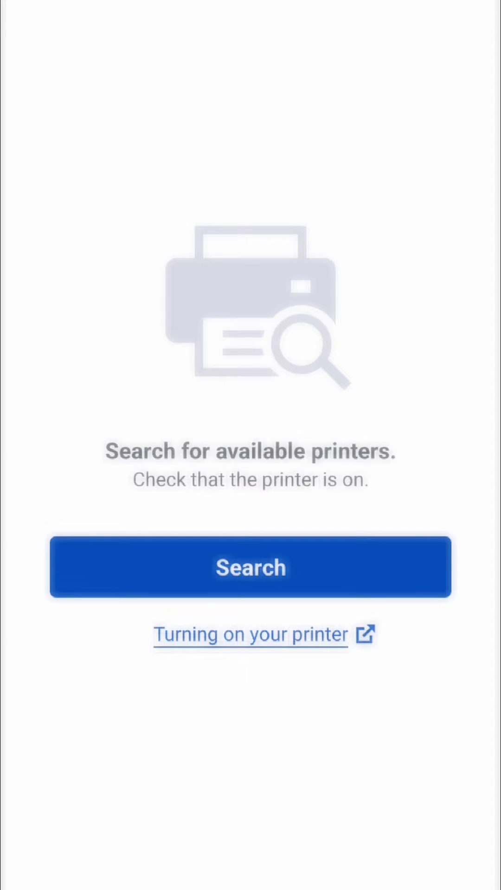
Run a printer search in Canon PRINT, then go back to the Android home screen
drag(282, 884, 283, 649)
click(277, 576)
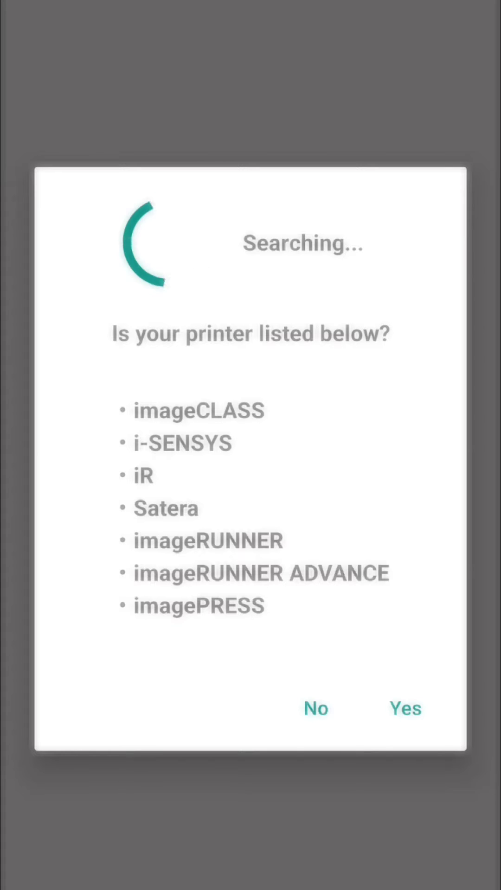
drag(250, 881, 250, 556)
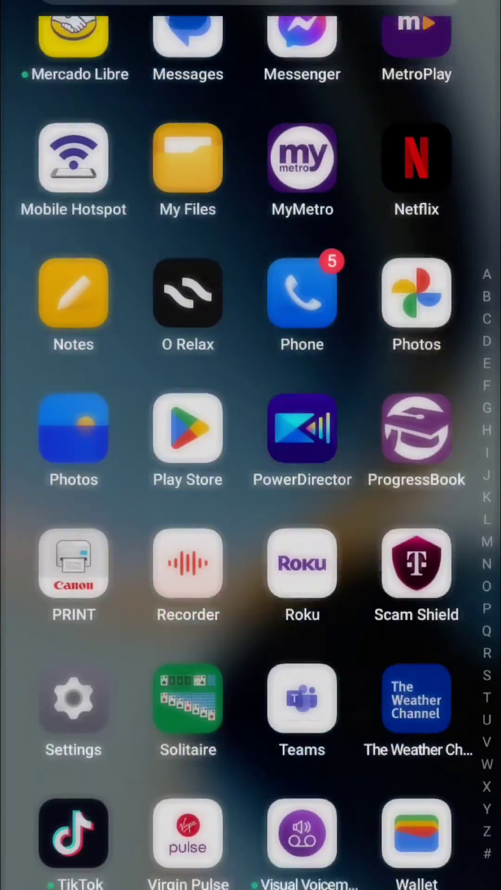
scroll(251, 445, down, 2)
Reopen Canon PRINT from the app drawer, rerun the search, and answer the printer-listed prompt and detection tip
click(74, 491)
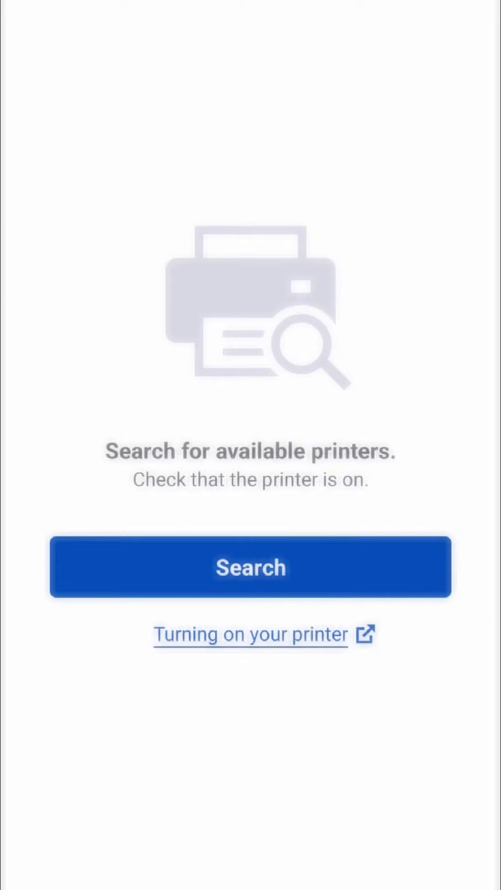
click(245, 557)
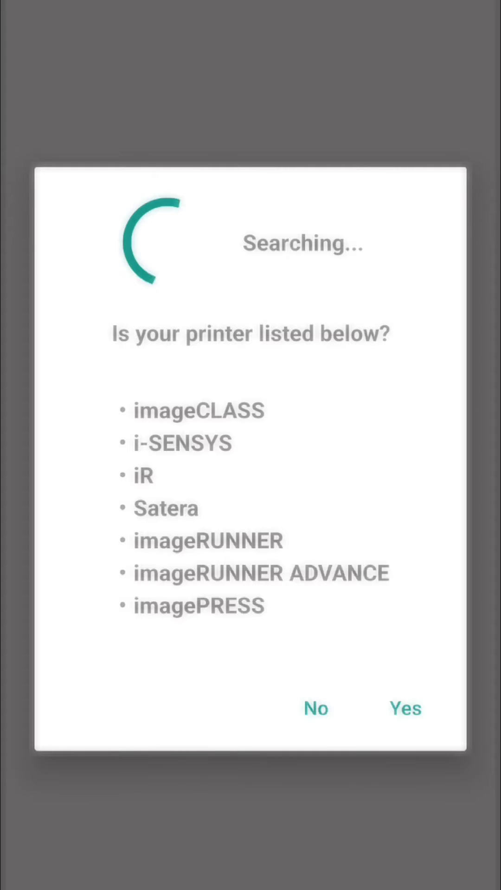
click(405, 708)
click(394, 510)
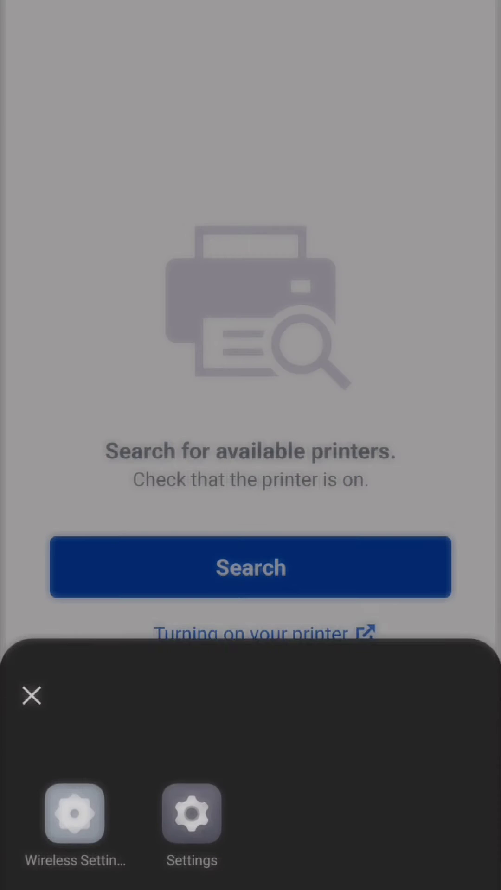
Join the saved Canon_…series printer network in Android's Wi-Fi settings
click(75, 798)
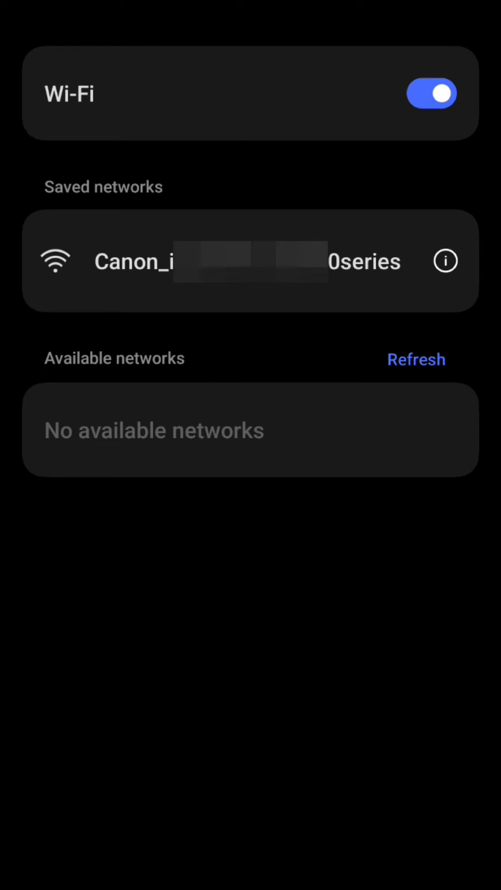
click(307, 276)
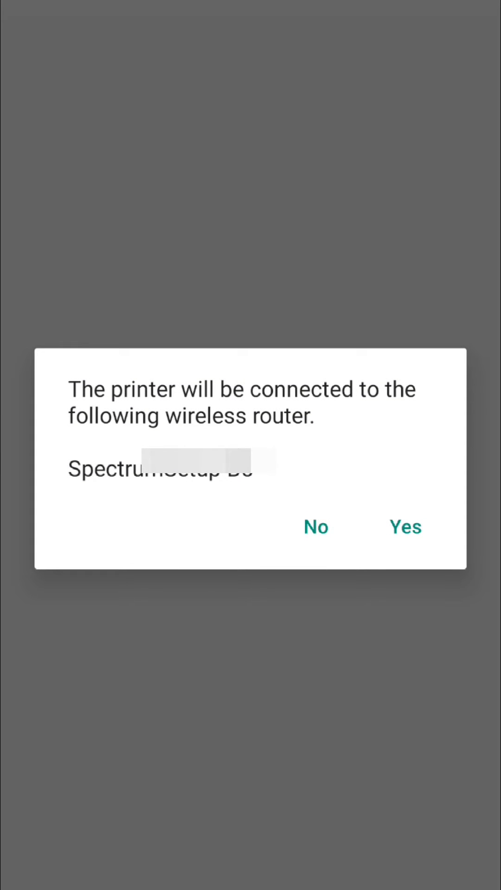
Confirm the suggested home router with Yes, then enter and submit its Wi-Fi password
click(407, 527)
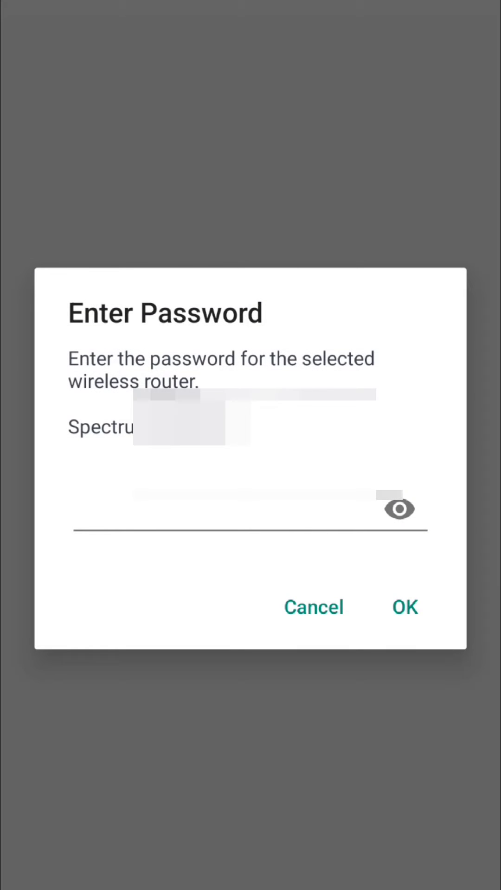
click(167, 513)
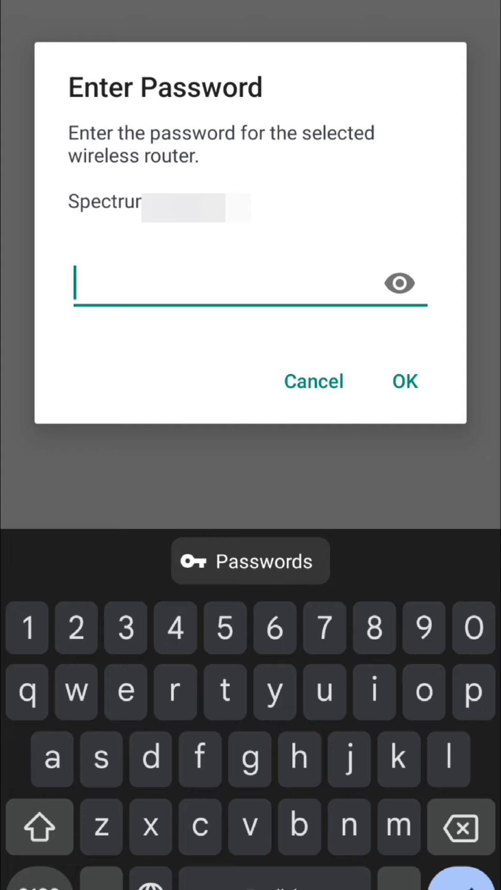
click(377, 102)
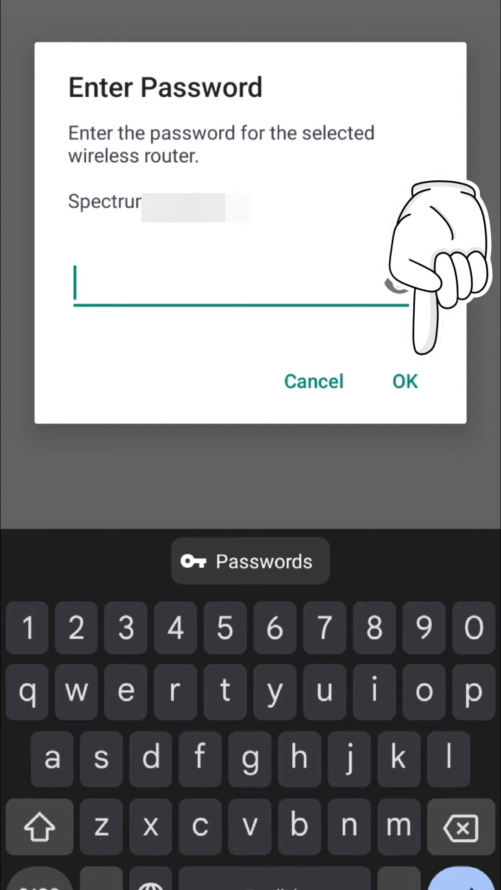
click(405, 382)
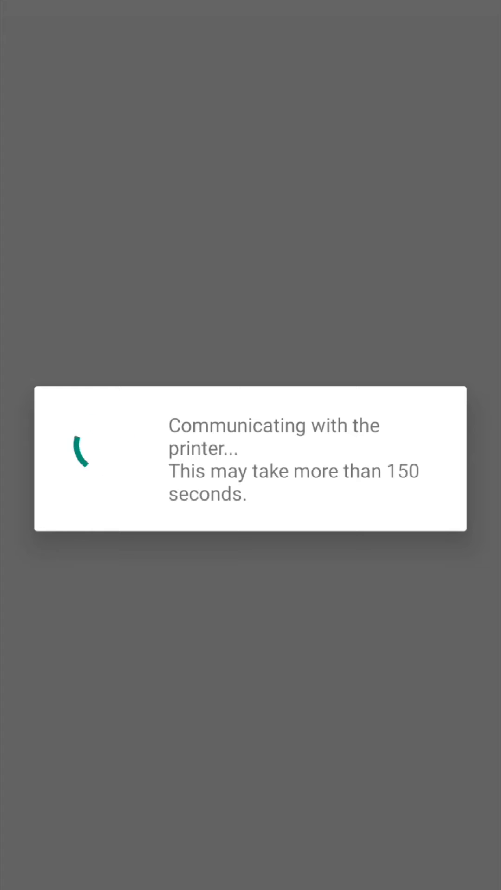
Wait for printer communication to finish, close the setup guide, and open the Photo Print gallery
click(210, 120)
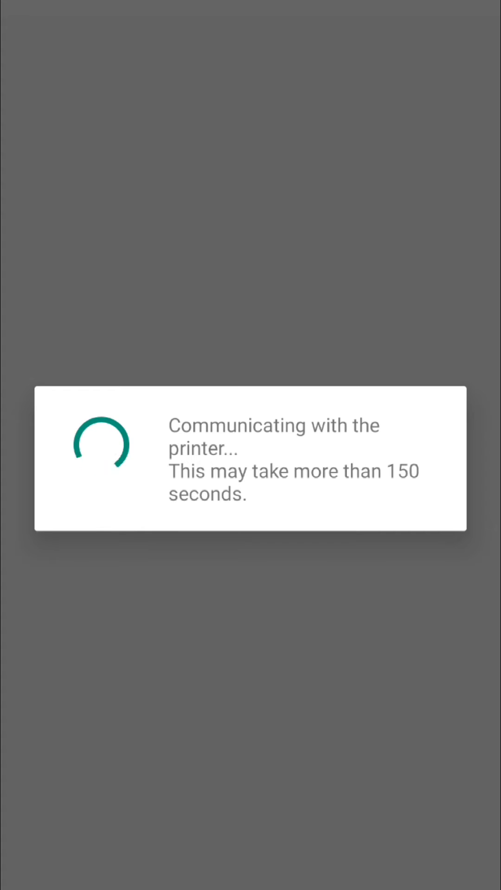
click(363, 111)
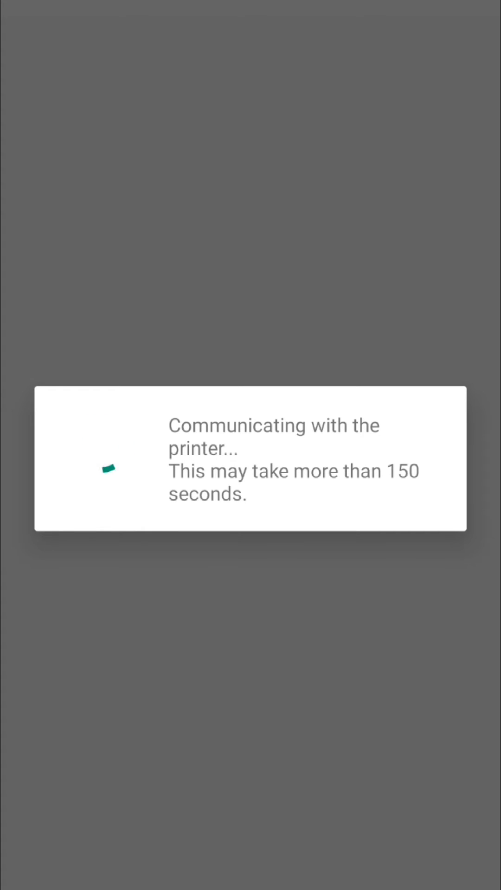
click(219, 107)
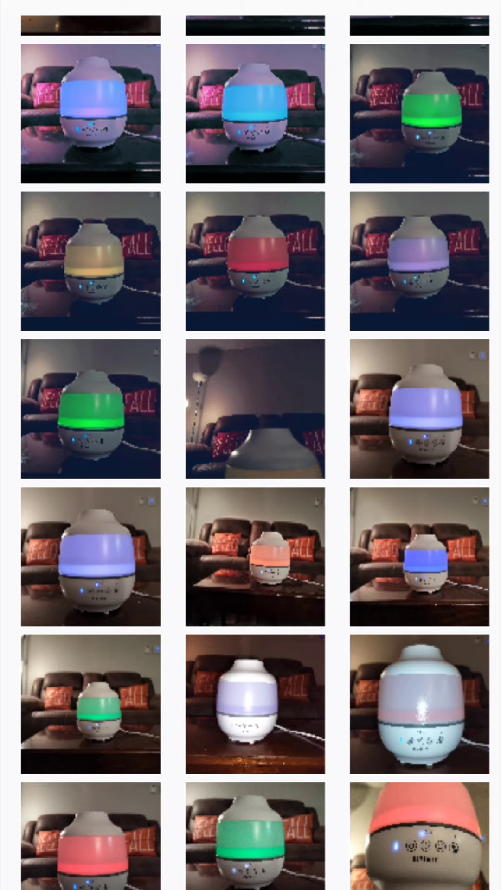
Select the orange diffuser photo in the gallery's fourth row
click(255, 557)
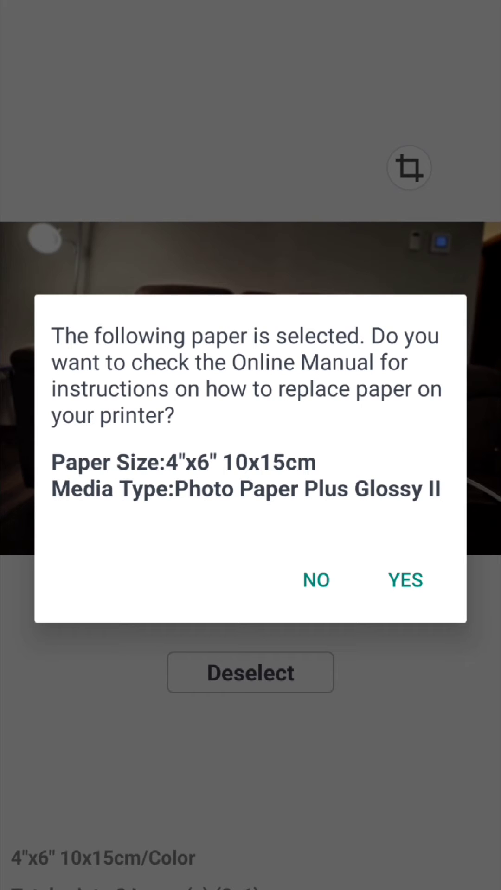
Decline the Online Manual offer about replacing 4"x6" glossy photo paper
click(208, 92)
click(316, 580)
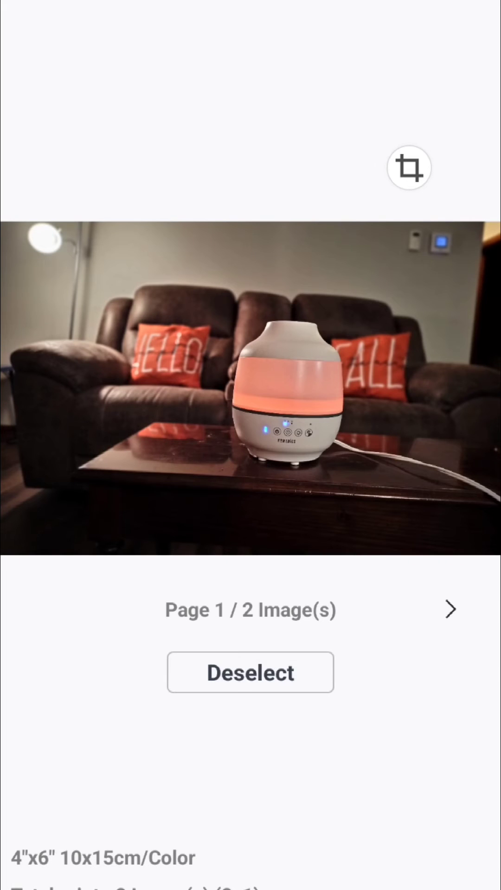